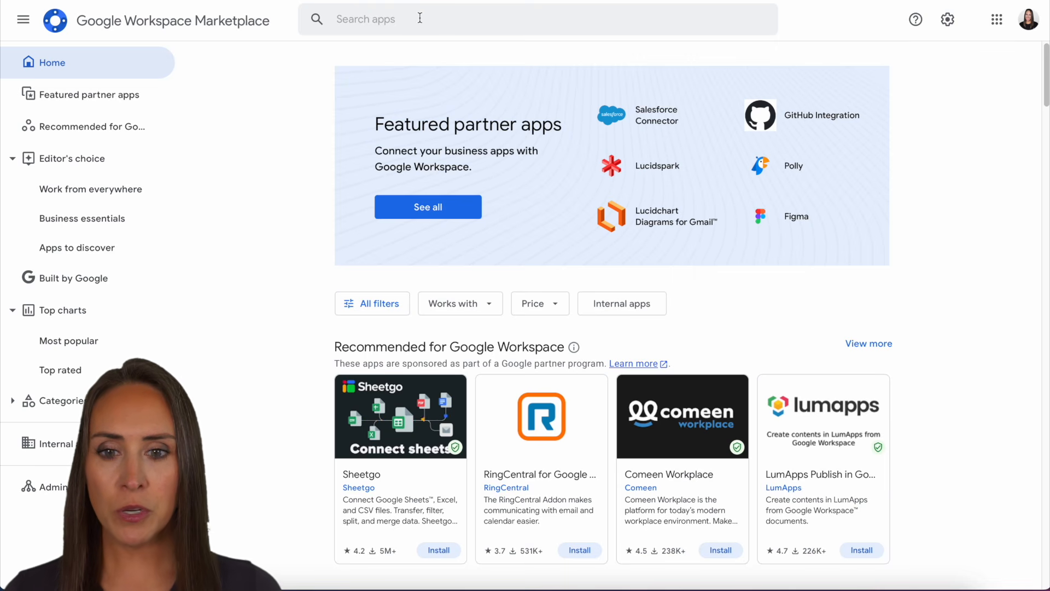
Search the marketplace for "Jotform AI Form Builder" and open the AI Form Builder app by Jotform.
click(420, 18)
text(Jotform AI Form Builder)
key(Return)
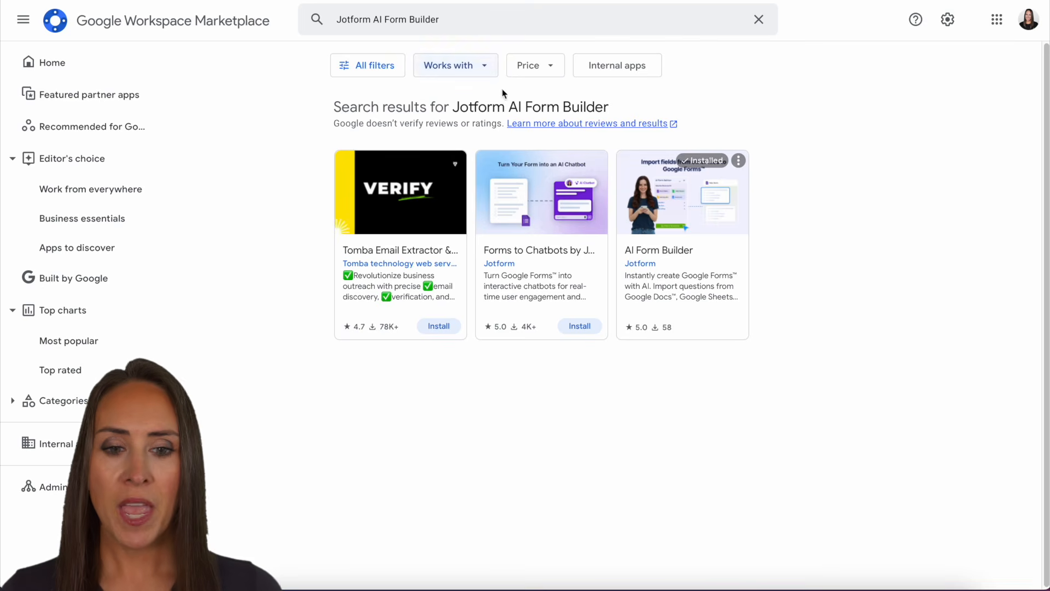
click(661, 236)
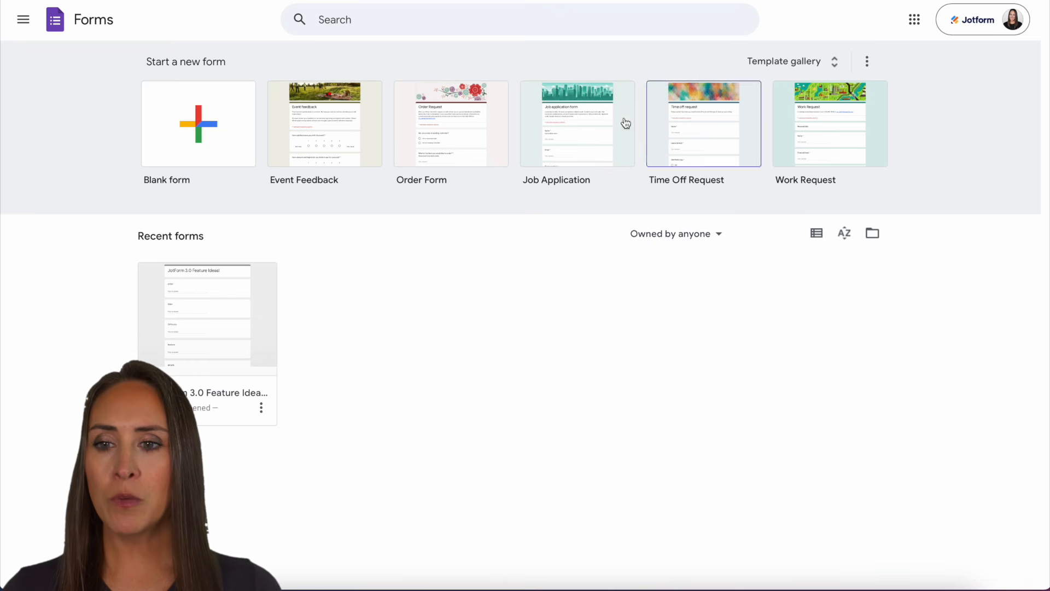
Create a blank form in Google Forms and open the builder of the AI Form Builder add-on.
click(202, 125)
click(823, 109)
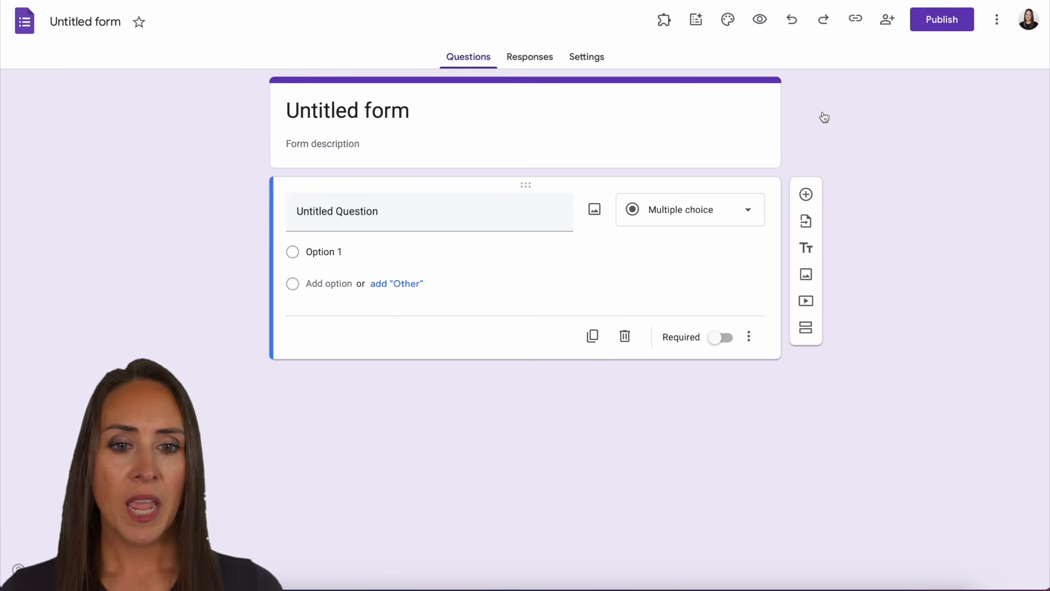
click(665, 21)
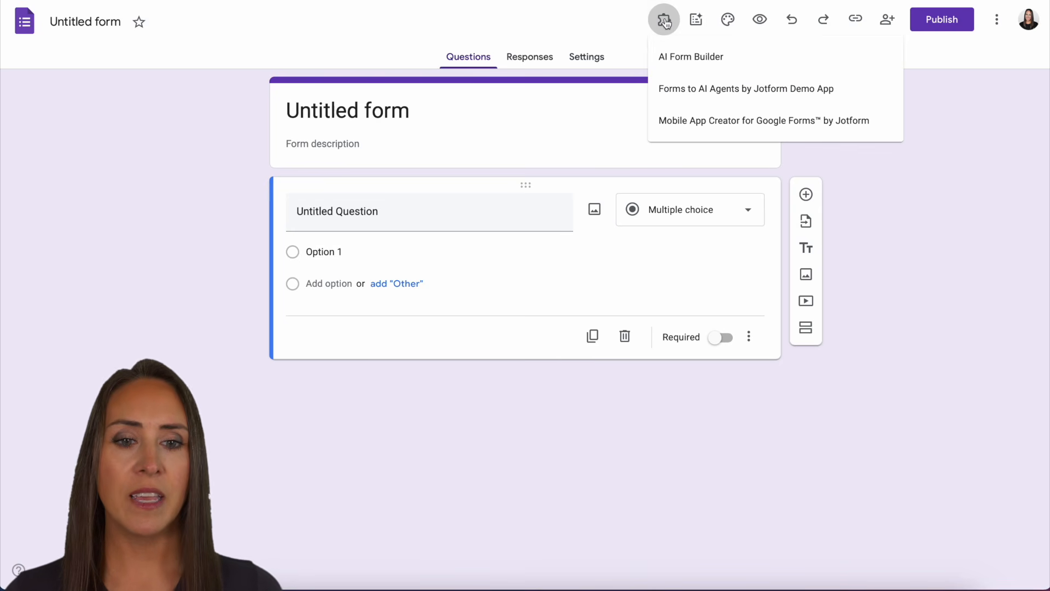
click(750, 60)
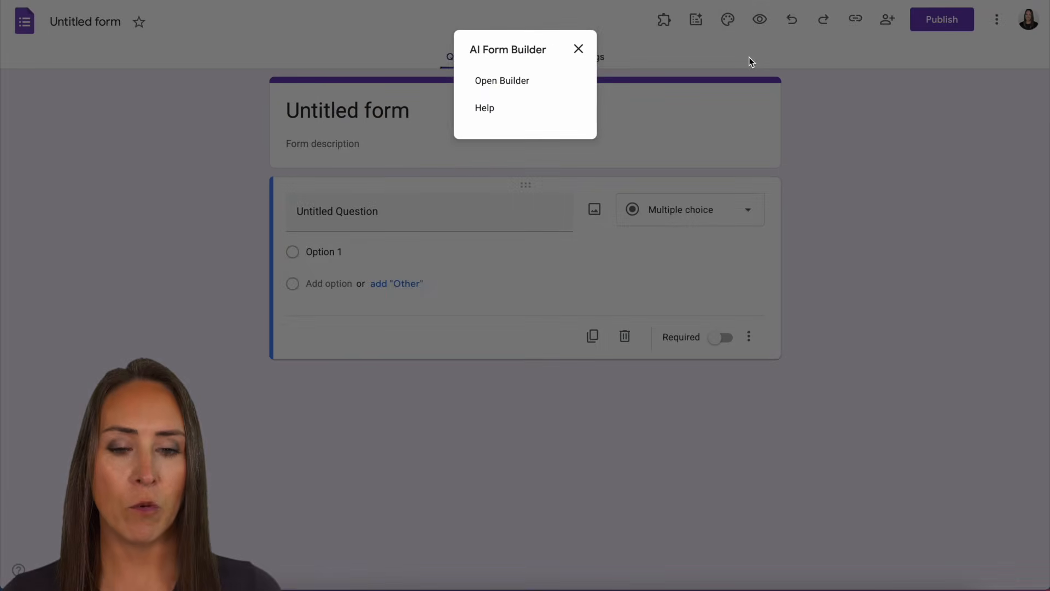
click(503, 81)
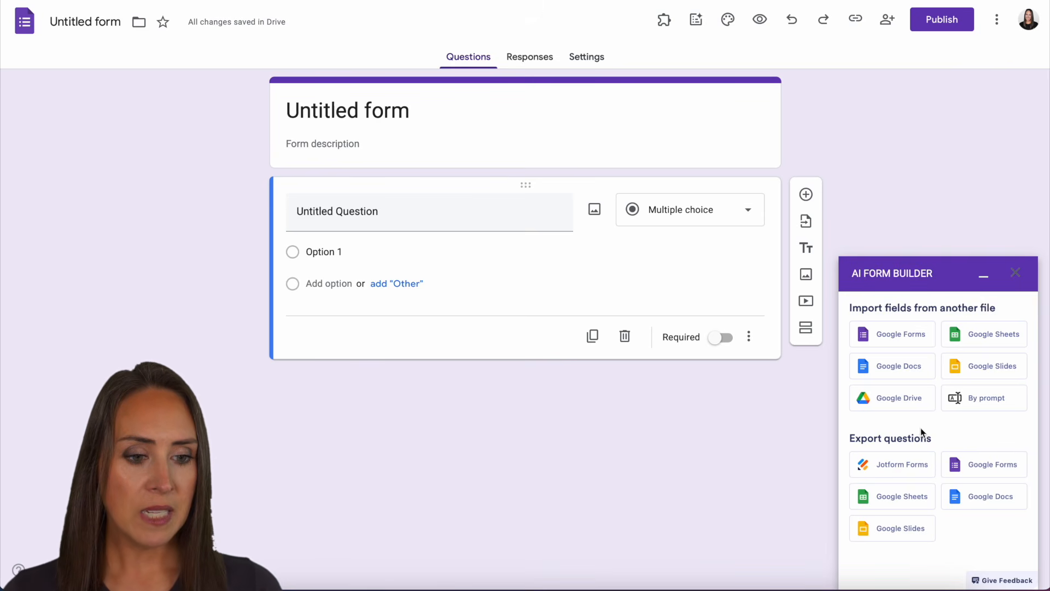
Choose the Google Docs file "About My Teacher" as the source for importing fields, finding it by its name.
click(902, 368)
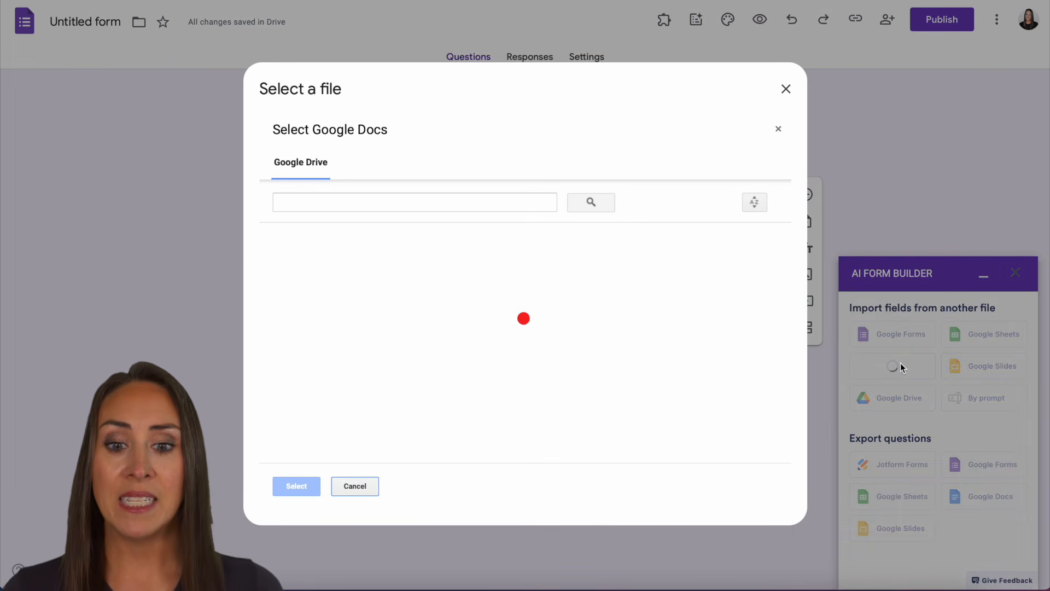
click(483, 203)
text(About My Tesc)
key(BackSpace)
text(sch)
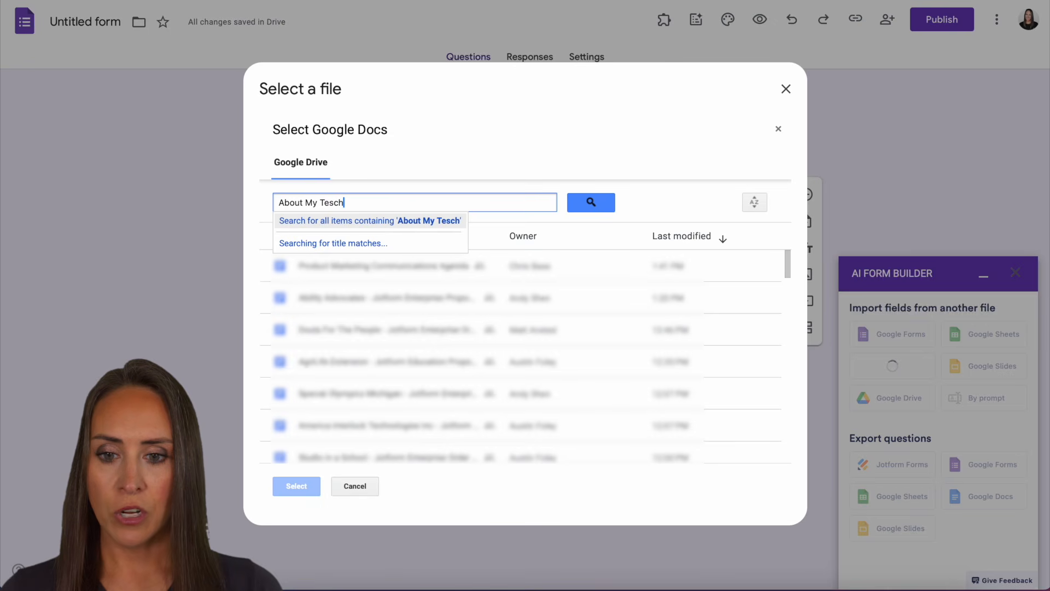
key(BackSpace)
key(BackSpace)
key(BackSpace)
text(acher)
key(Return)
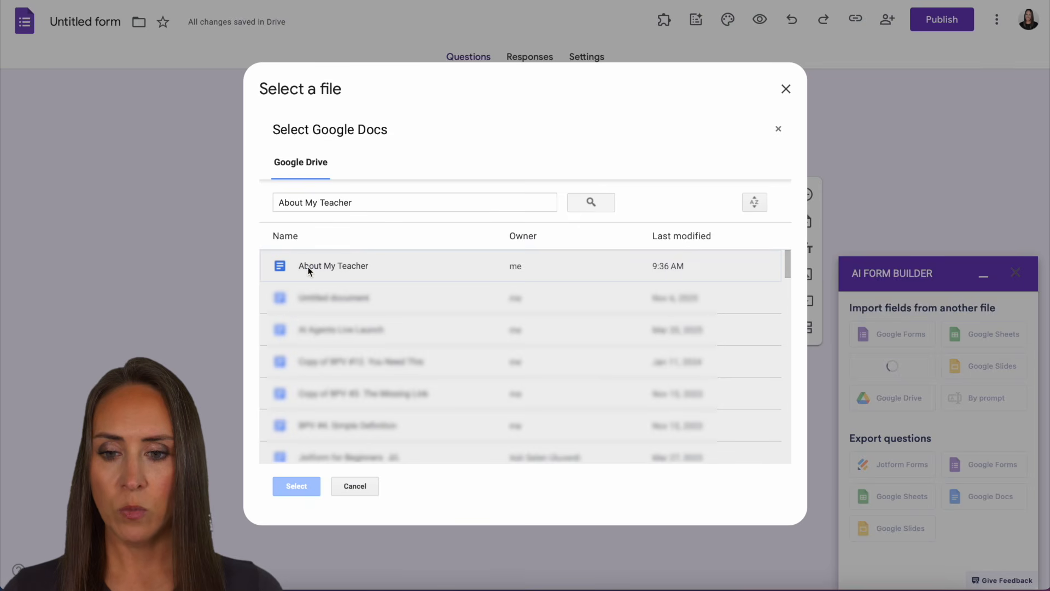
click(309, 268)
click(292, 489)
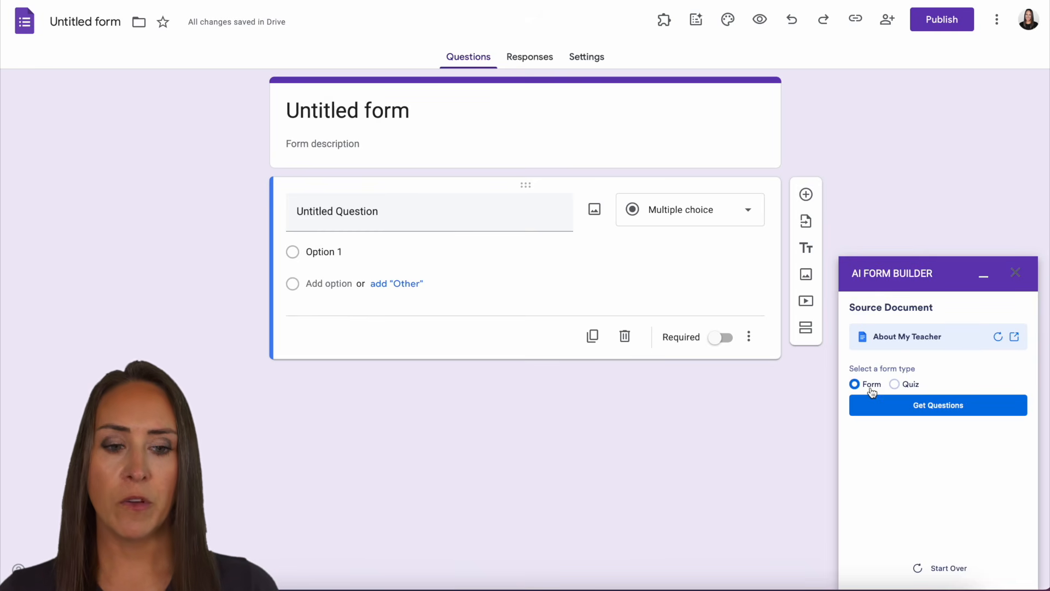
Get the document's questions as a form and exclude the favorite color and favorite restaurant questions.
click(917, 411)
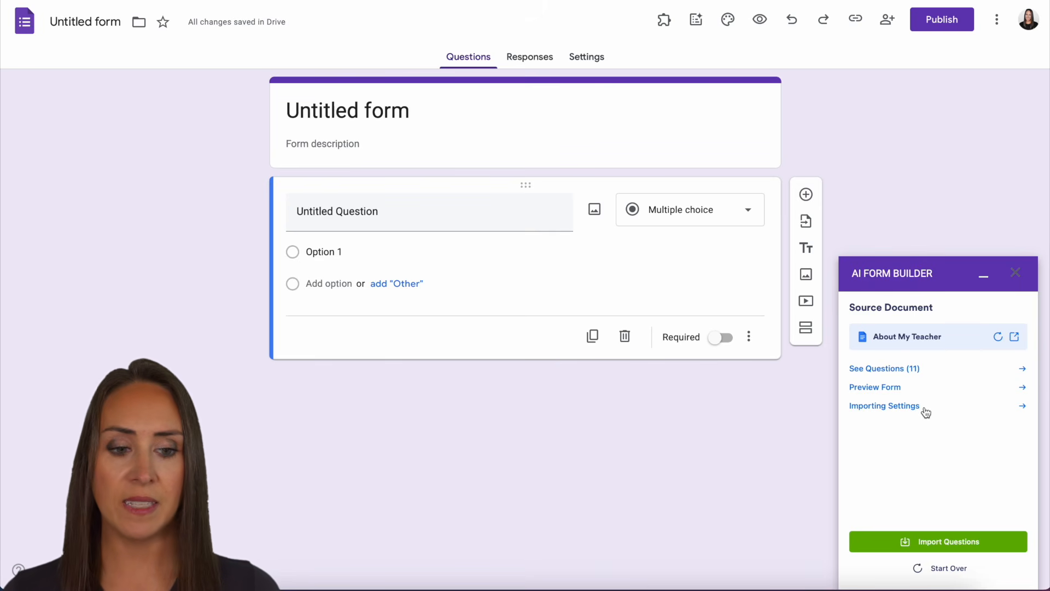
click(896, 369)
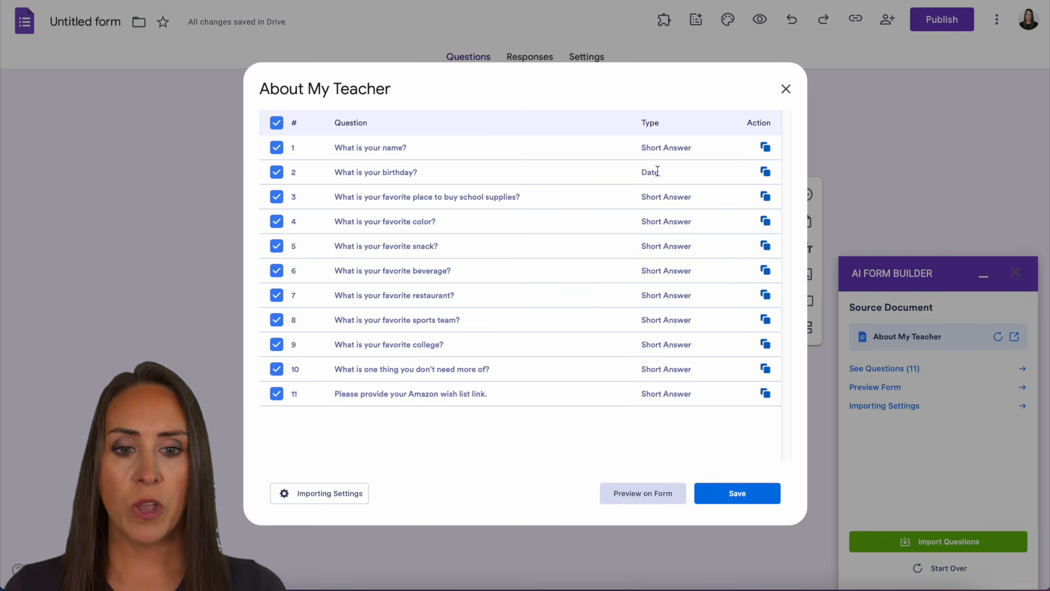
click(278, 222)
click(278, 298)
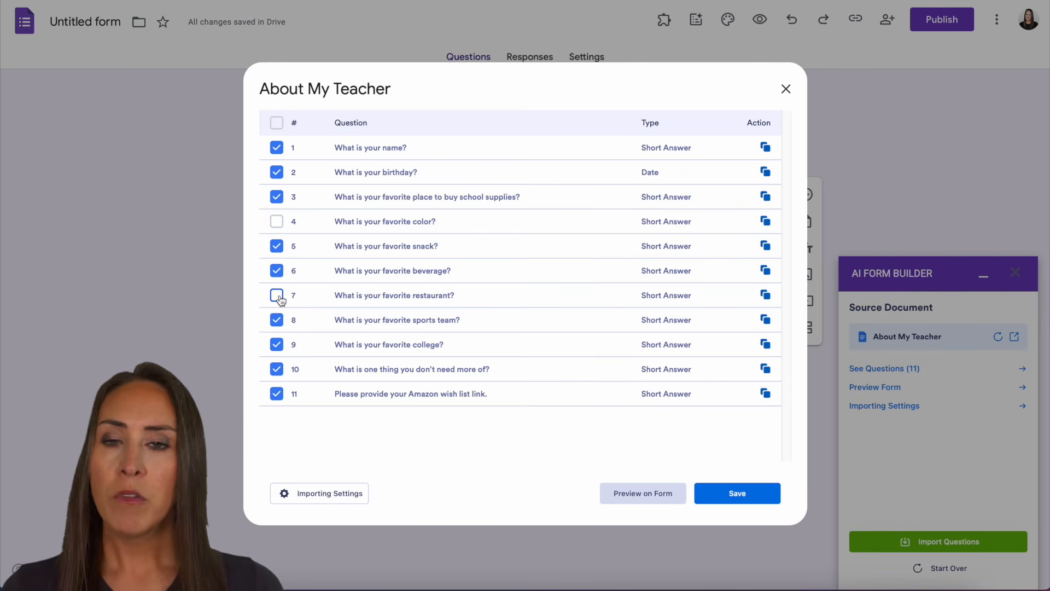
Make the selected questions required in the import settings, keeping placement at Bottom, and import them into the form.
click(332, 494)
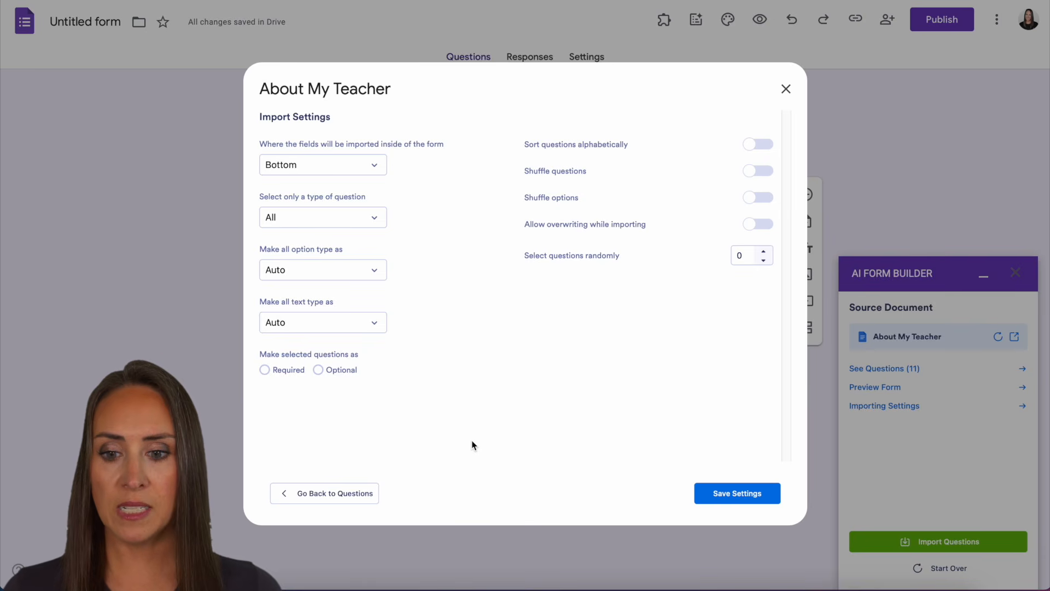
click(266, 372)
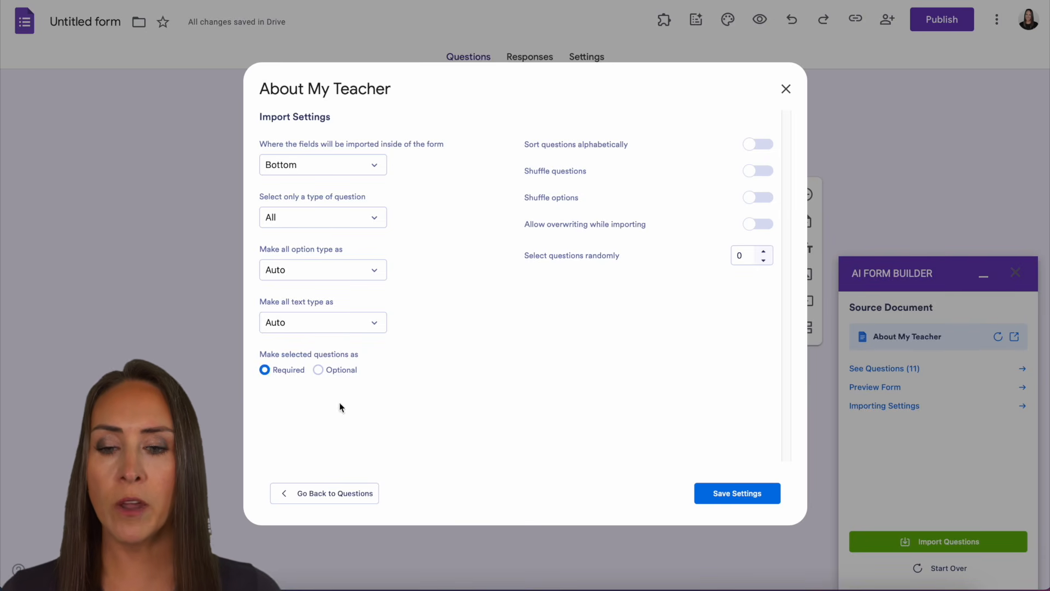
click(370, 165)
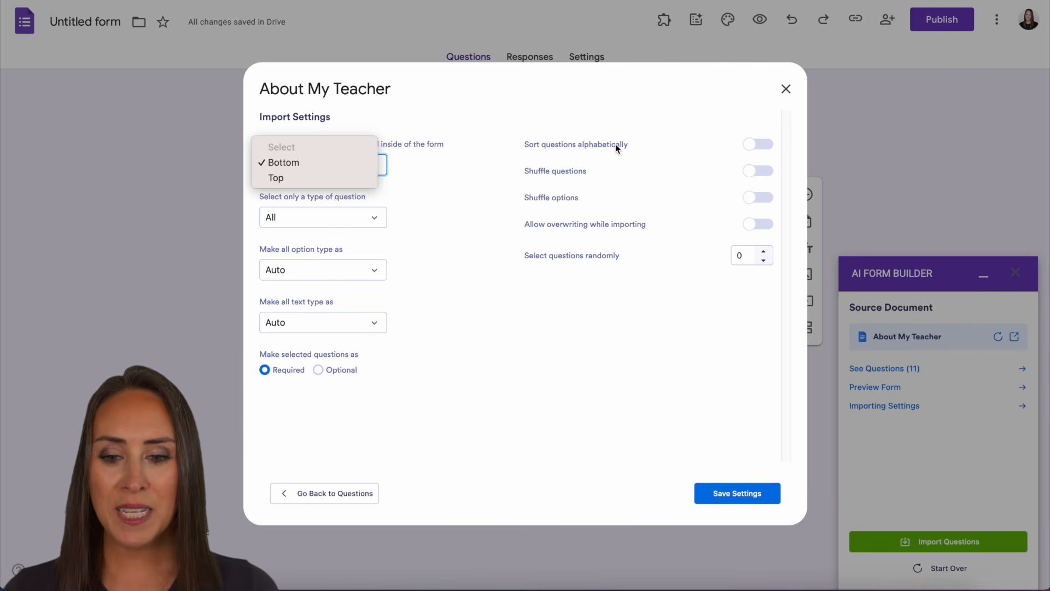
click(454, 389)
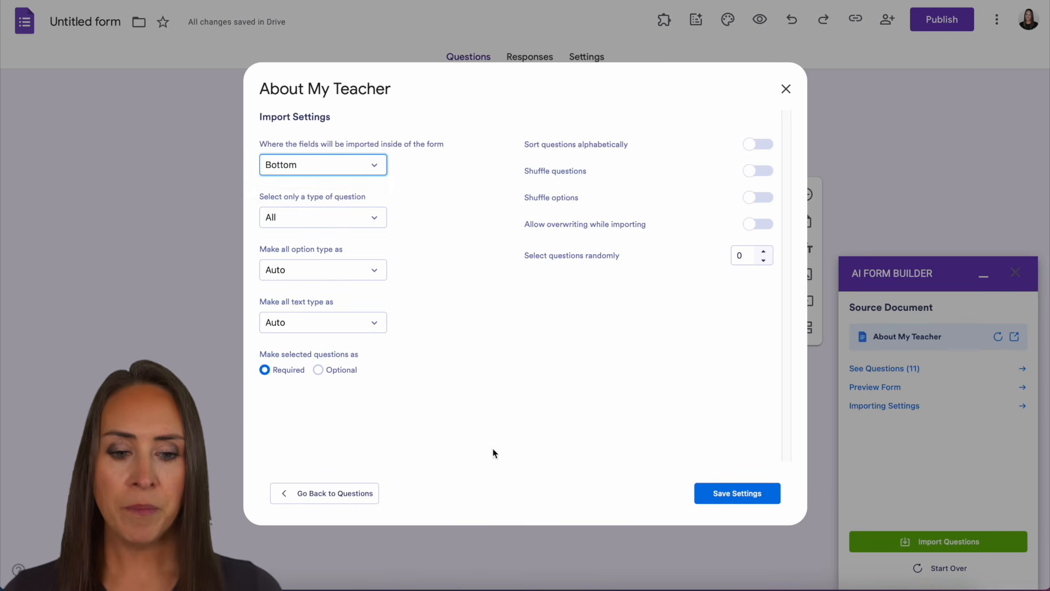
click(734, 497)
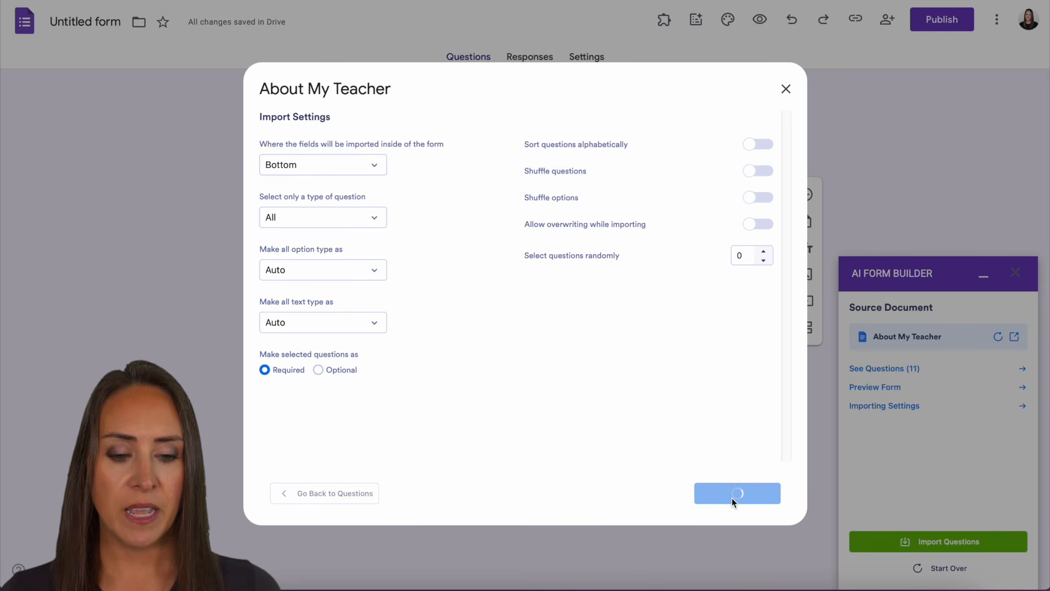
click(787, 90)
click(949, 542)
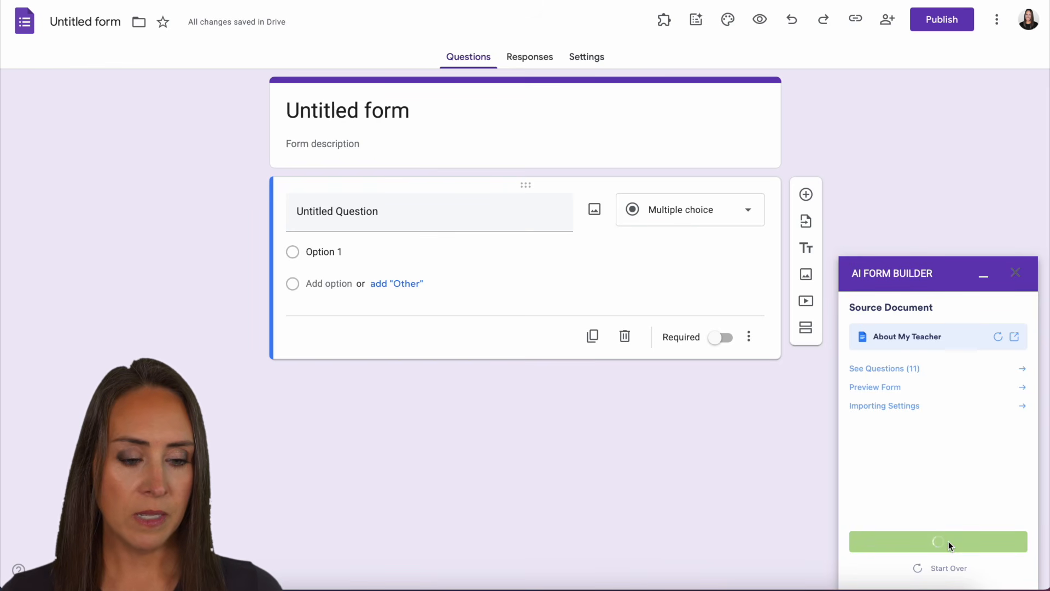
scroll(610, 441, down, 3)
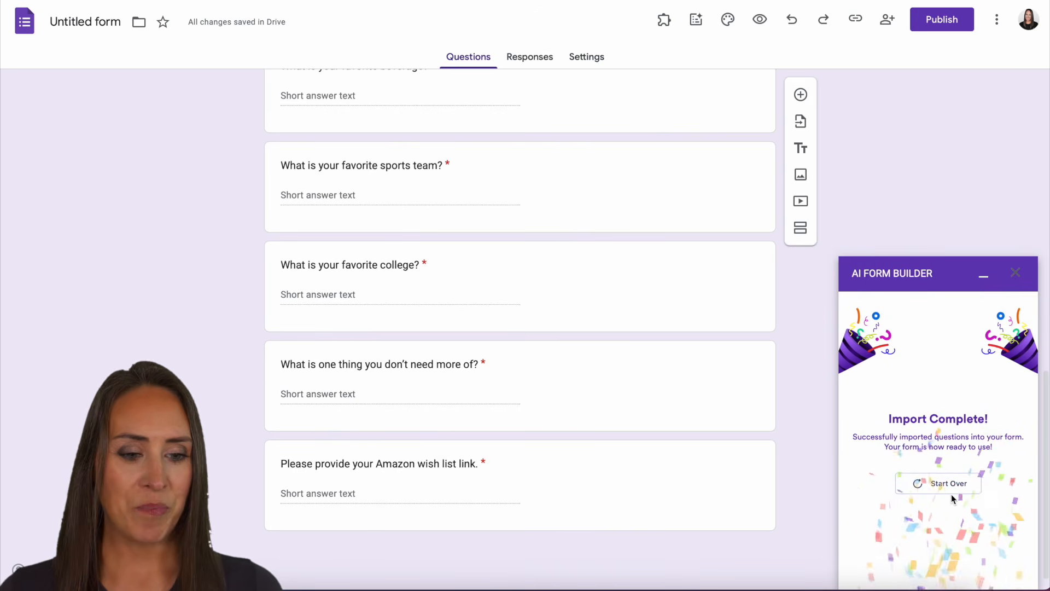
Start over with question generation by prompt and enter the prompt "Create a quiz about geology".
click(929, 484)
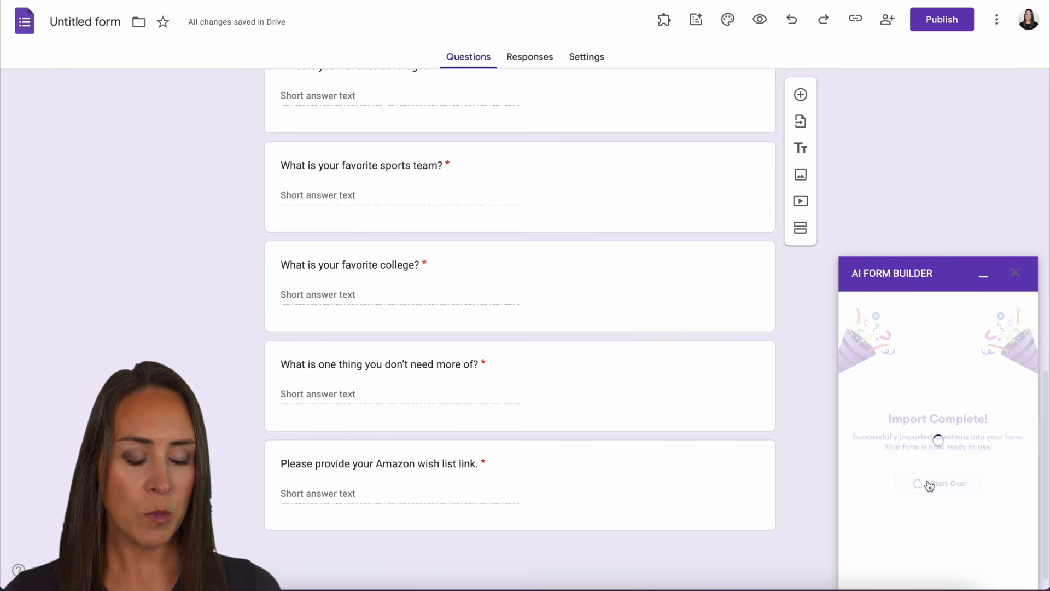
click(983, 405)
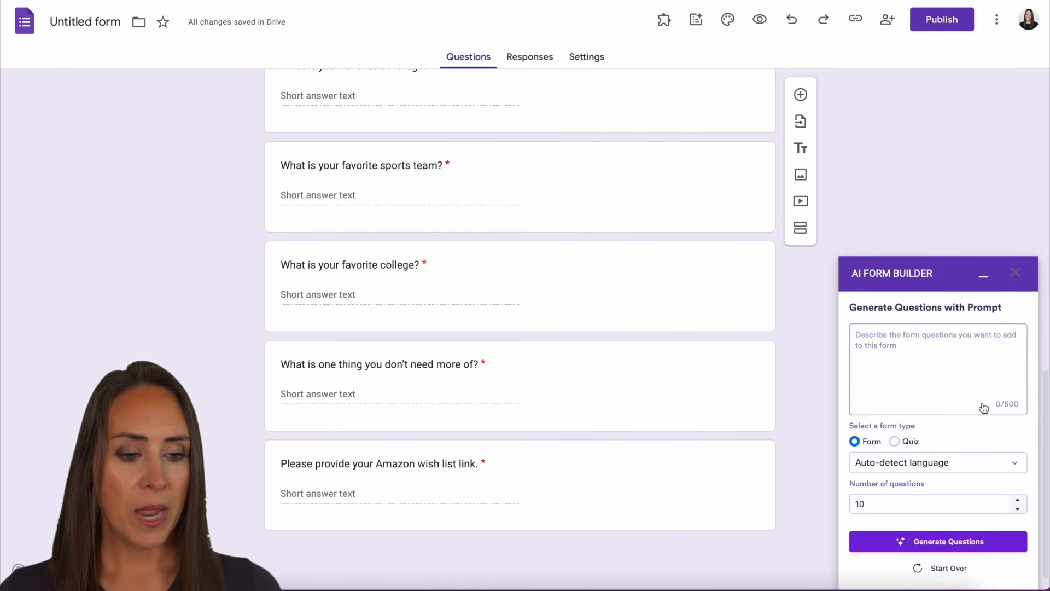
click(911, 353)
text(Create a qui)
text(z about geo)
text(logu)
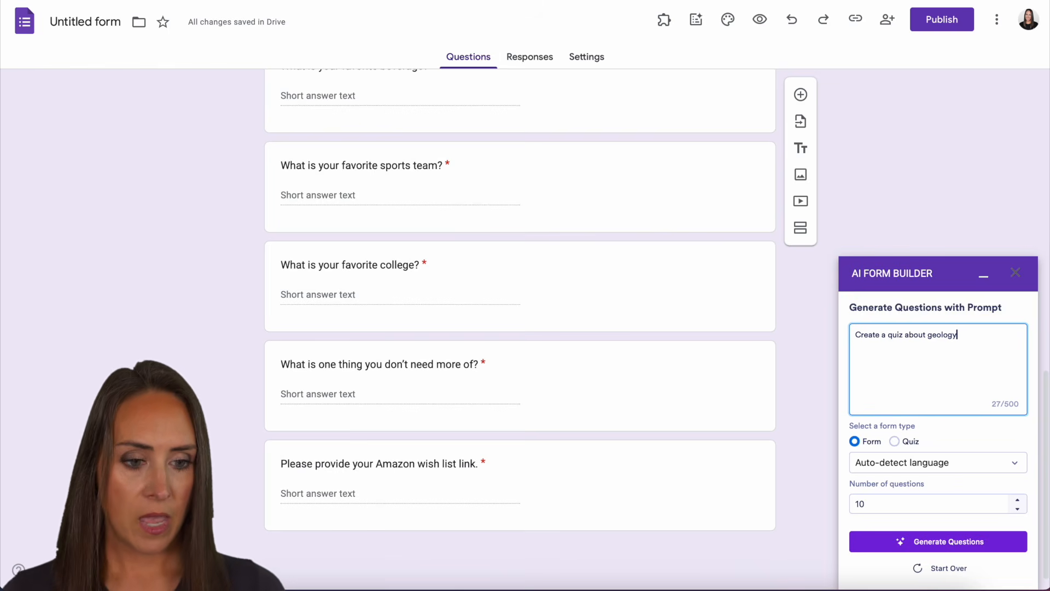
Set the form type to Quiz with 5 questions and generate the questions.
click(894, 441)
click(893, 501)
click(1018, 509)
click(1018, 509)
click(1018, 509)
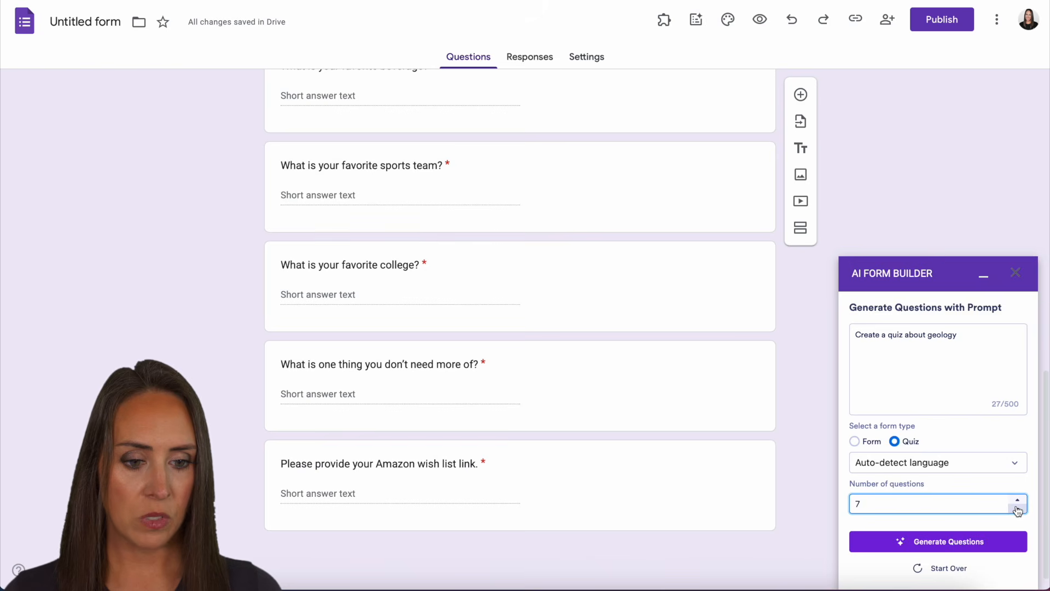
click(1017, 509)
click(928, 543)
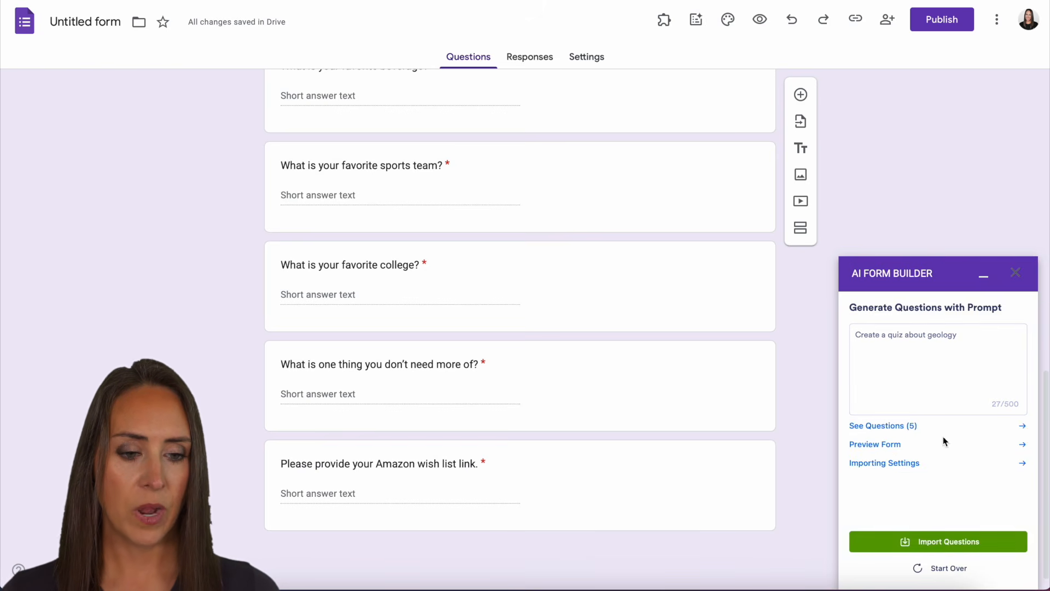
Review the generated geology questions, save them with all selected, and import them into the form.
click(911, 428)
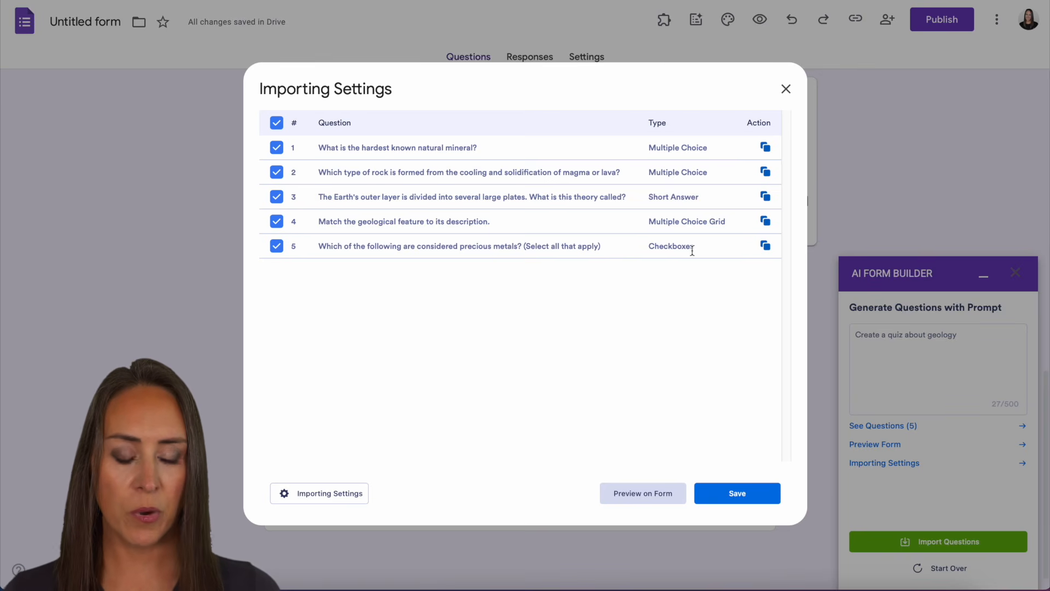
click(744, 501)
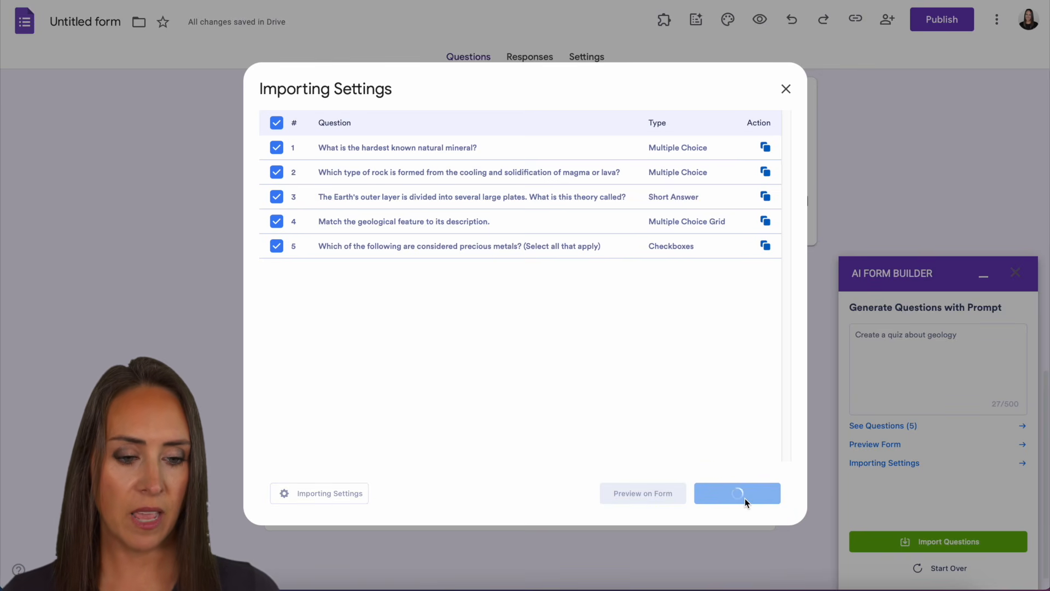
click(786, 88)
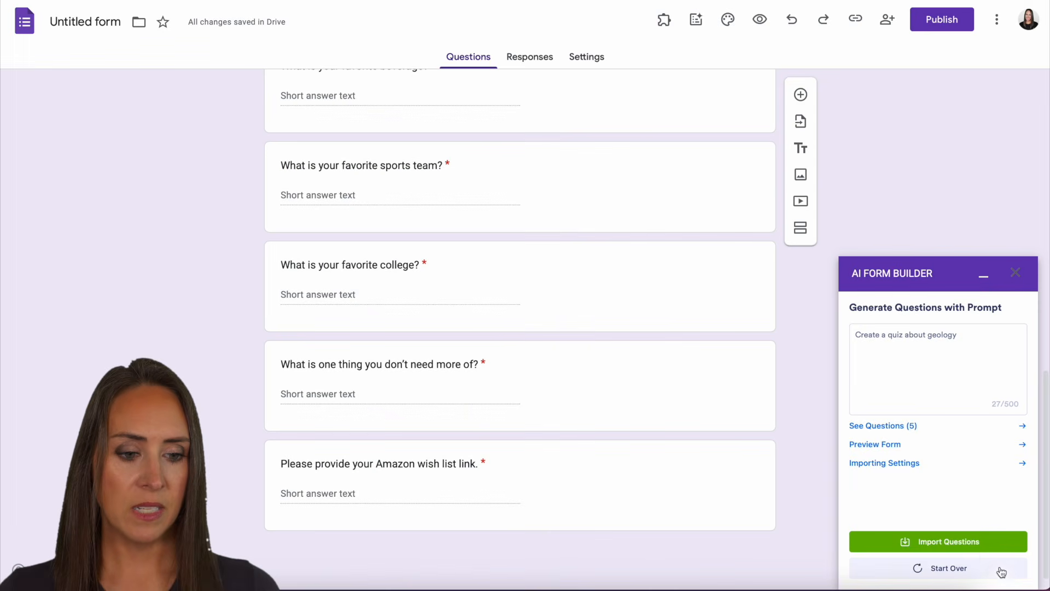
click(972, 547)
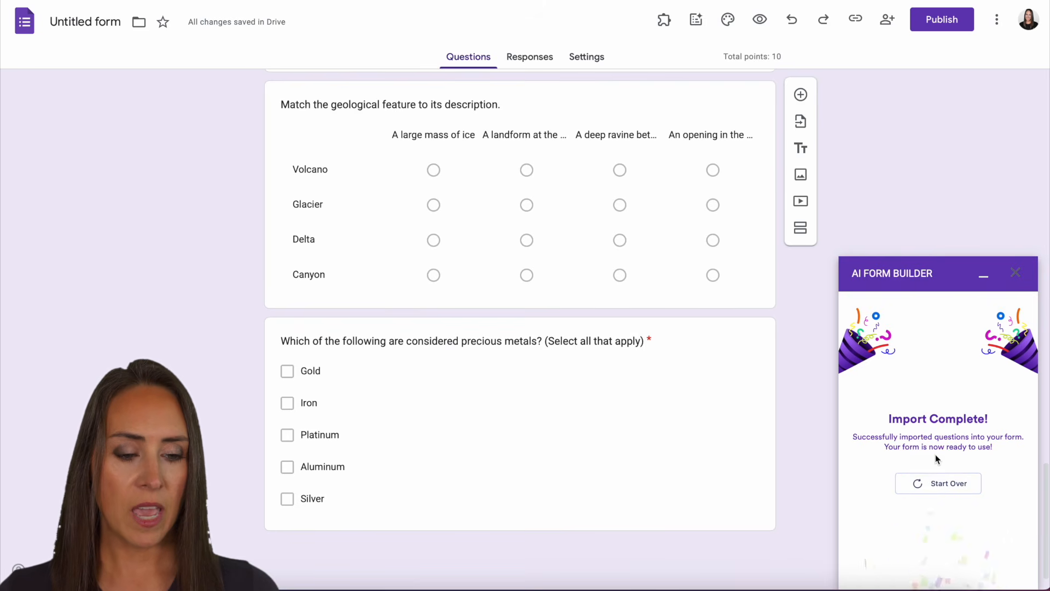
Export the entire form to Jotform Forms and open the exported form in the Jotform Form Builder.
click(946, 494)
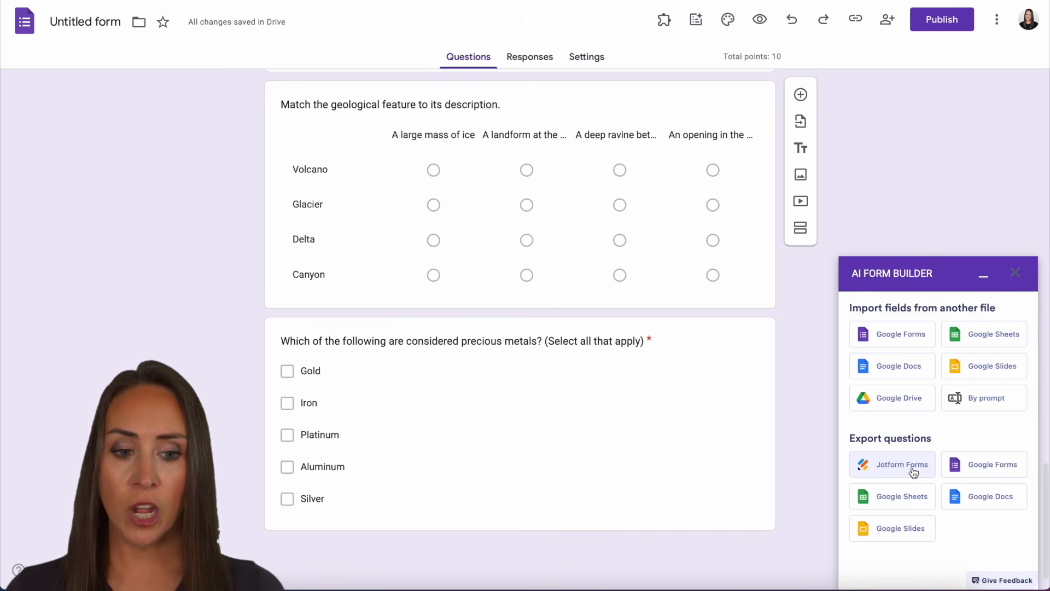
click(913, 470)
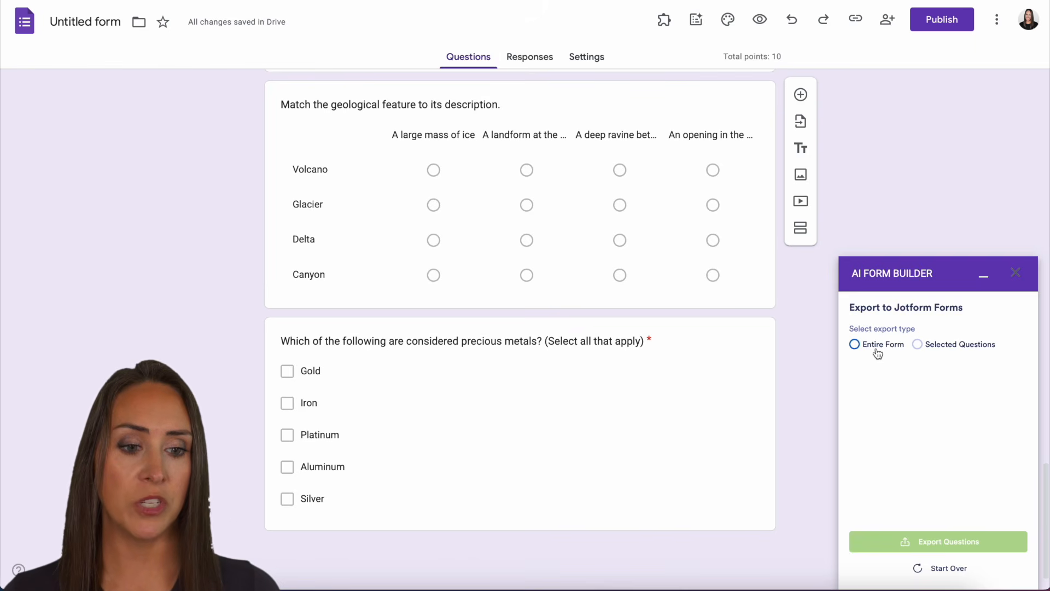
click(926, 347)
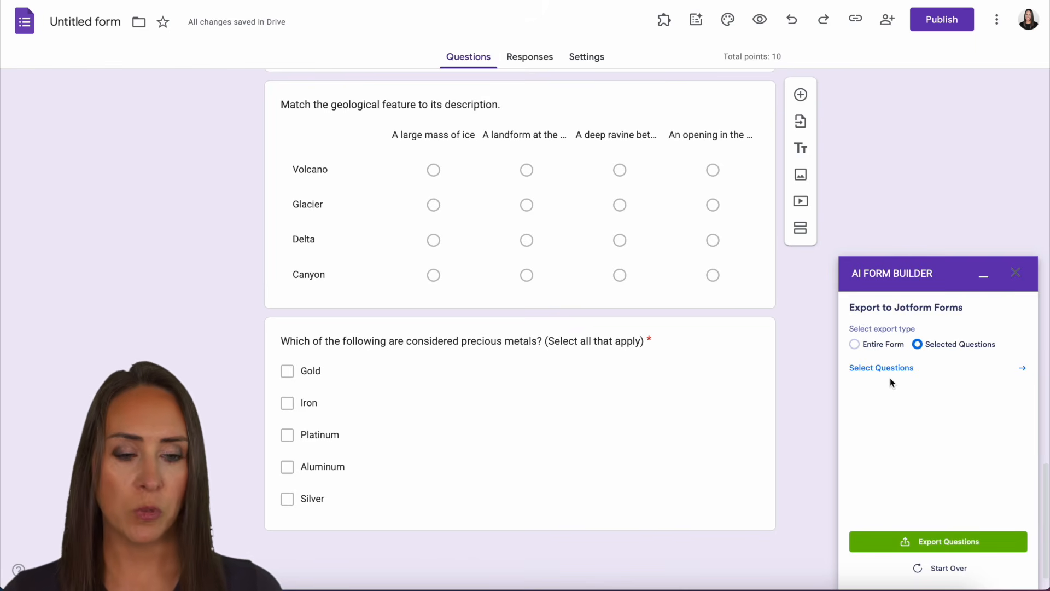
click(855, 344)
click(962, 540)
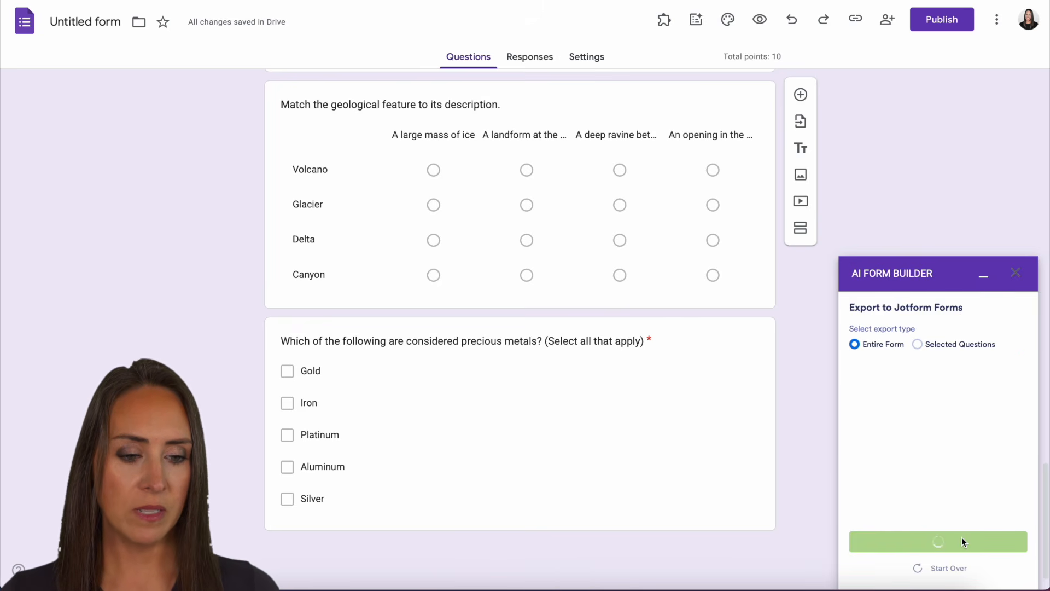
click(937, 464)
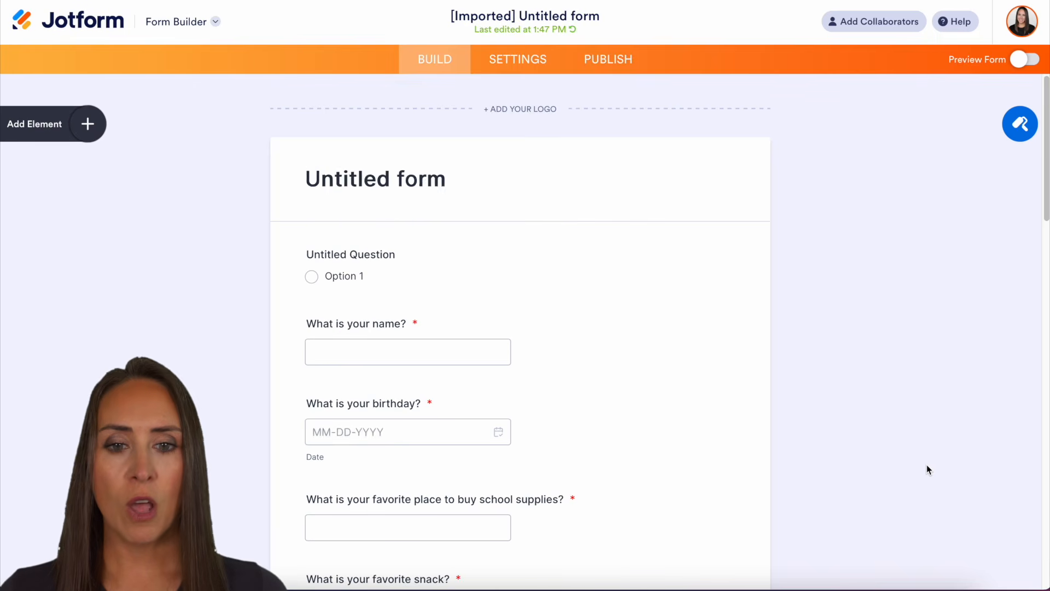
Look through the exported form's questions, from the teacher questions down to the geology quiz questions.
scroll(786, 327, down, 2)
scroll(786, 328, down, 1)
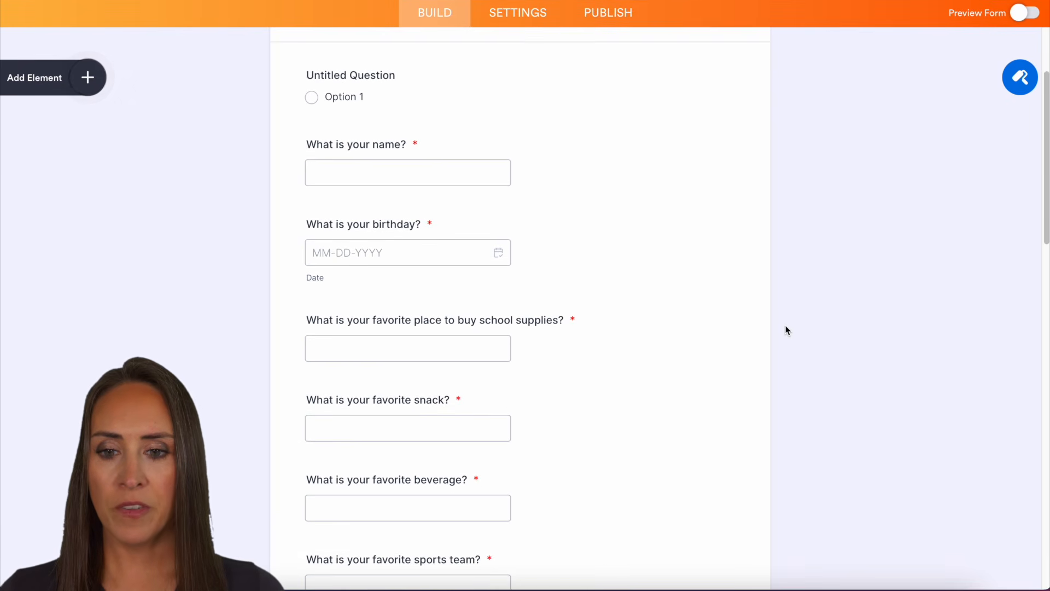
scroll(629, 235, down, 5)
scroll(628, 237, down, 10)
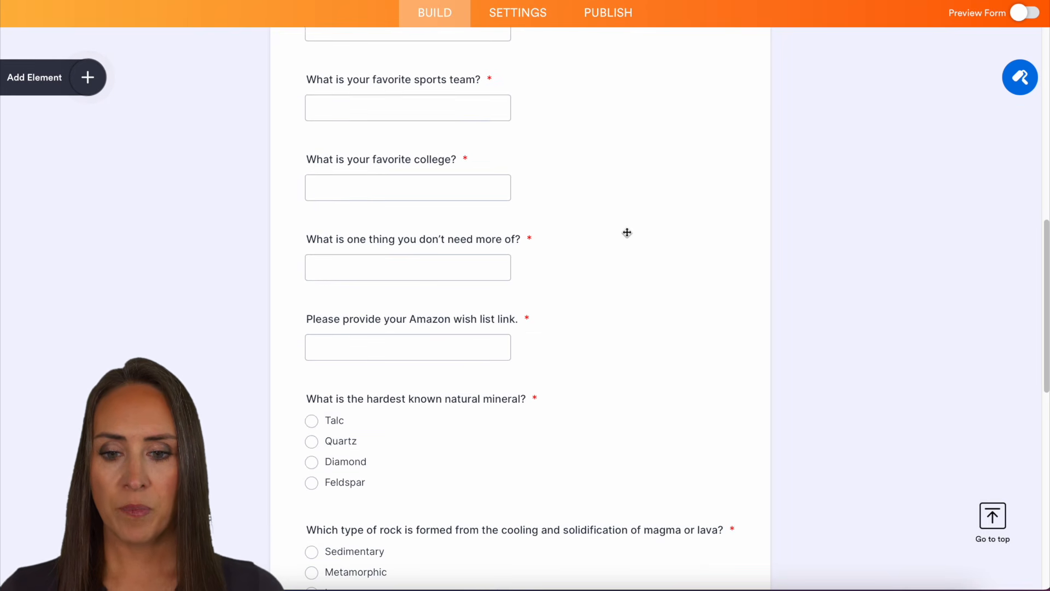
scroll(627, 231, down, 5)
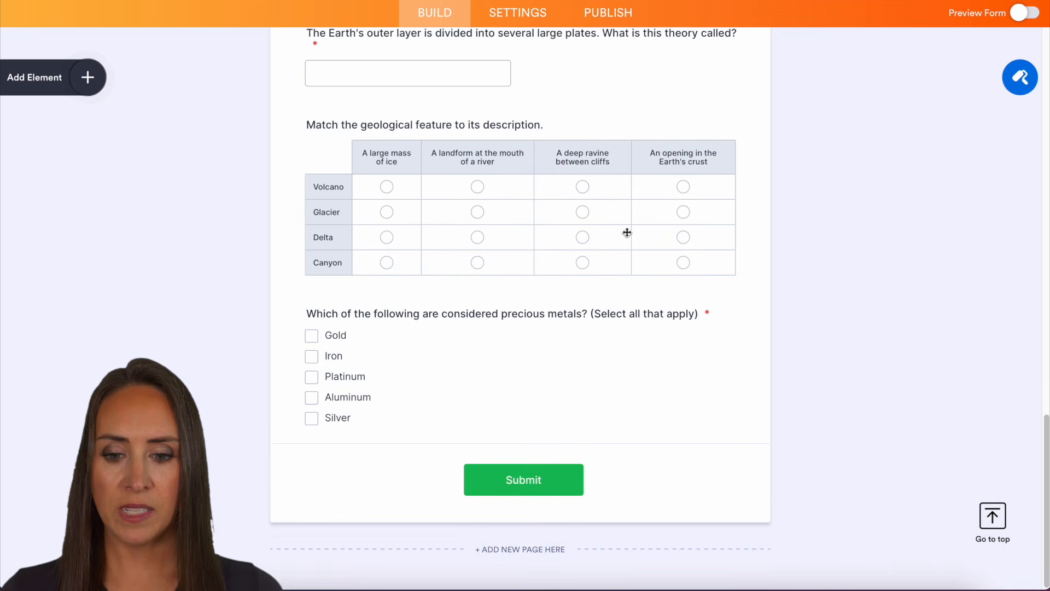
scroll(627, 232, up, 1)
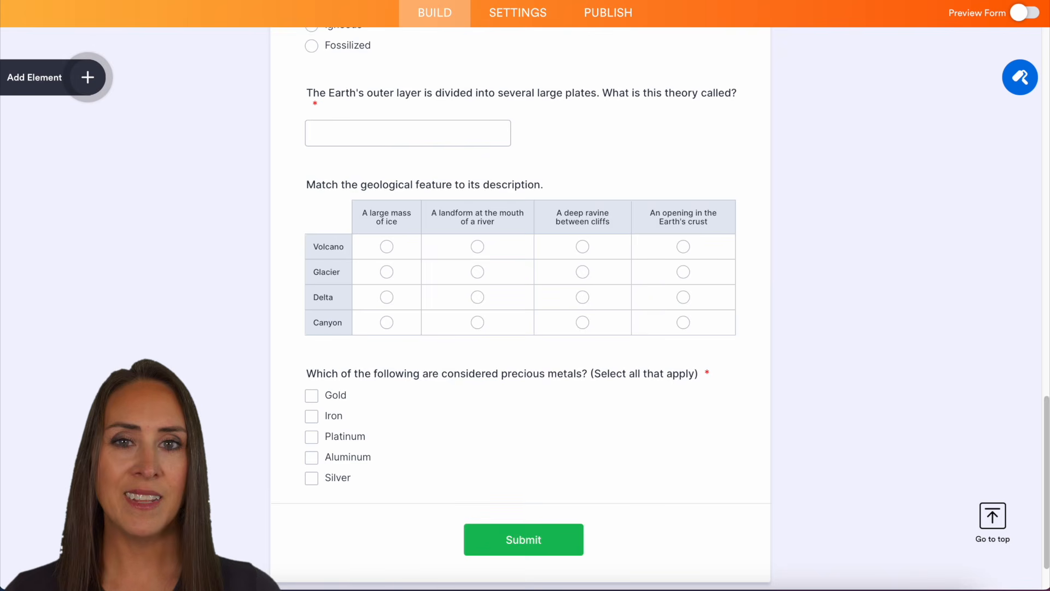